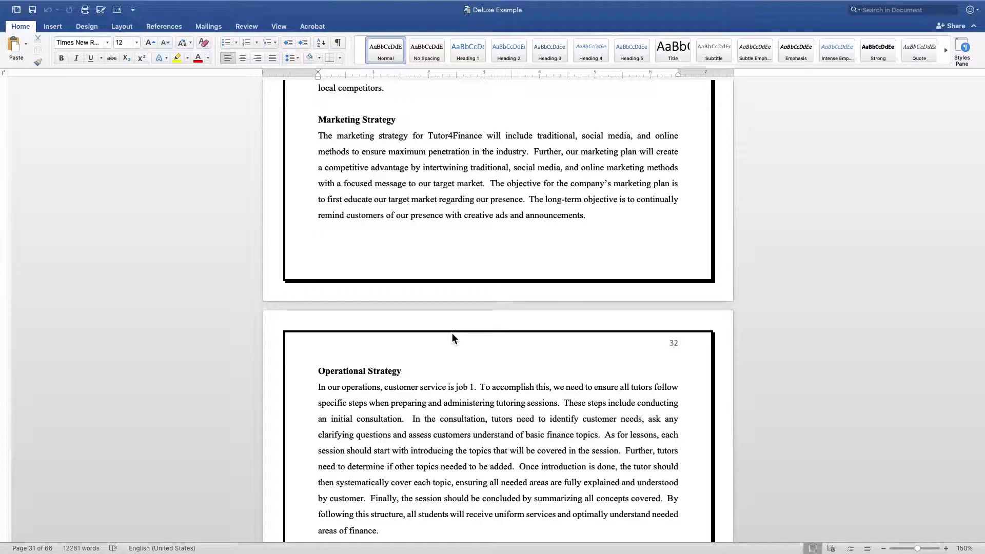
scroll(452, 336, up, 3)
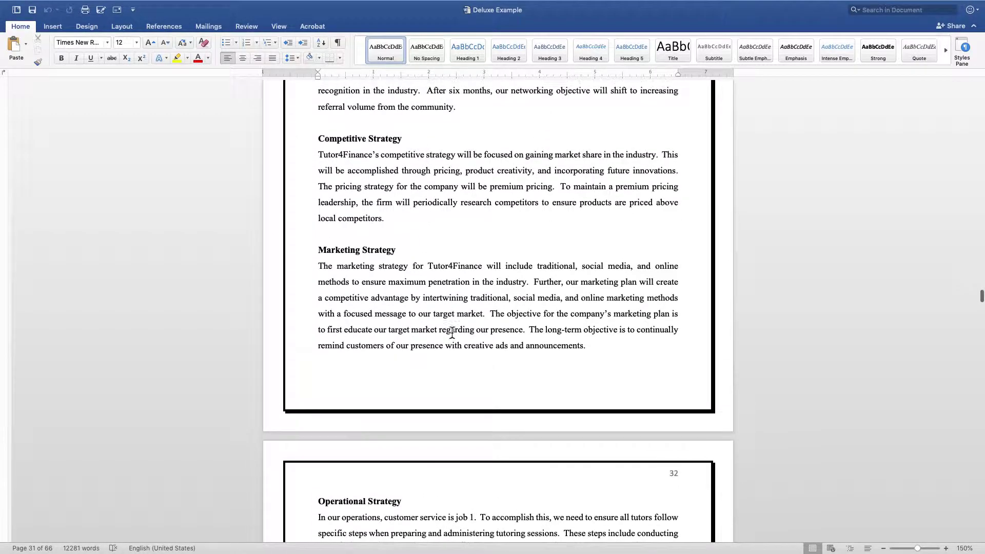
scroll(452, 335, up, 3)
scroll(455, 335, up, 5)
scroll(454, 334, down, 1)
scroll(486, 126, down, 2)
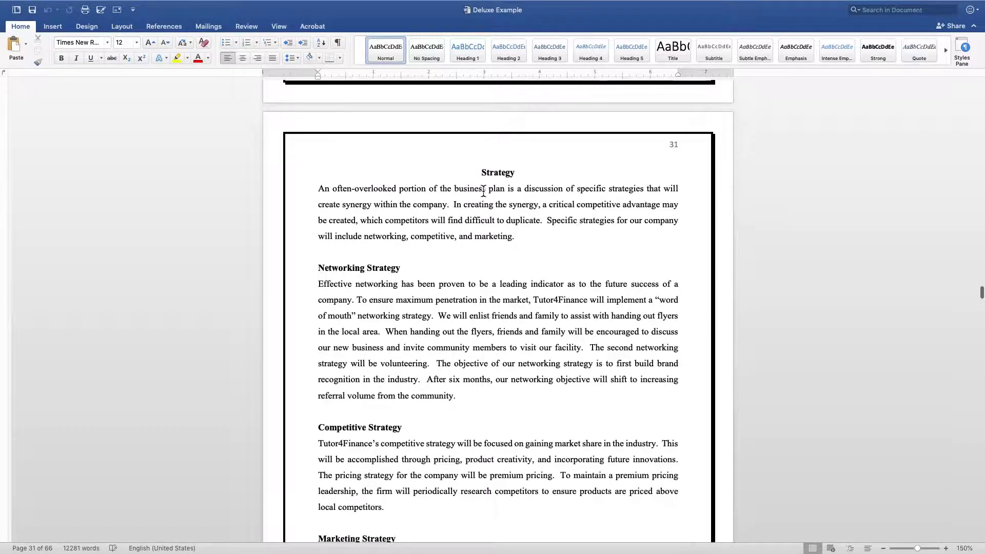
scroll(524, 338, down, 3)
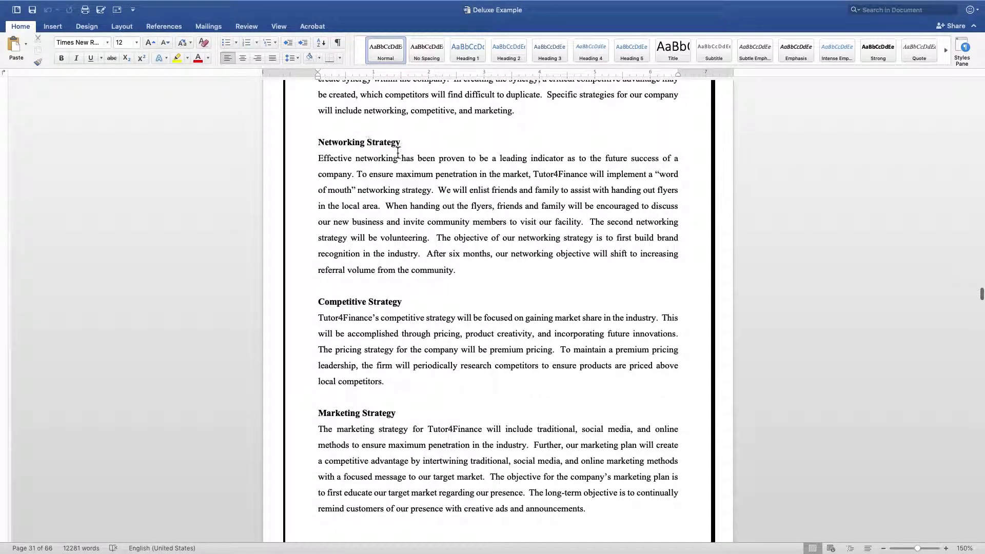
scroll(451, 282, down, 2)
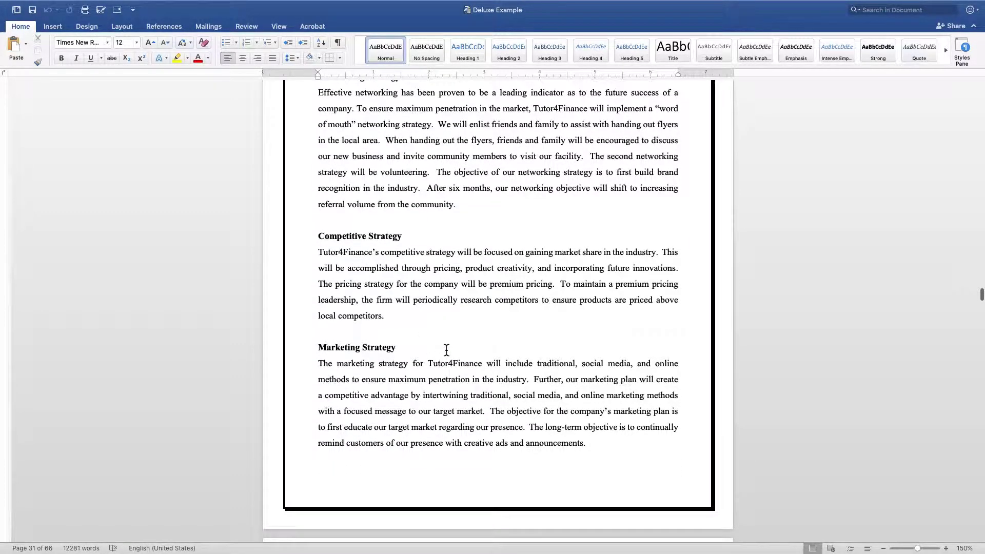
scroll(446, 351, down, 2)
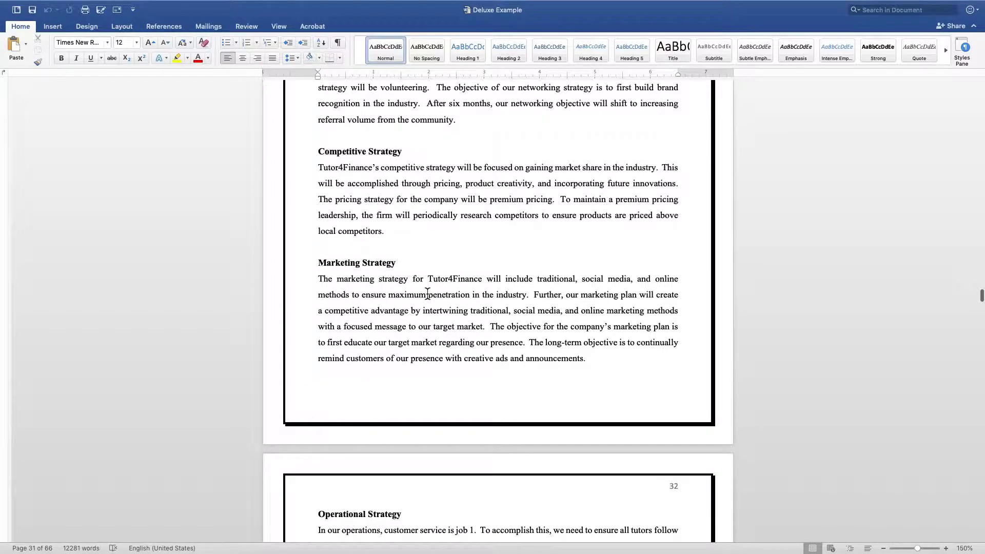
scroll(427, 298, down, 1)
scroll(425, 298, down, 2)
scroll(425, 299, down, 1)
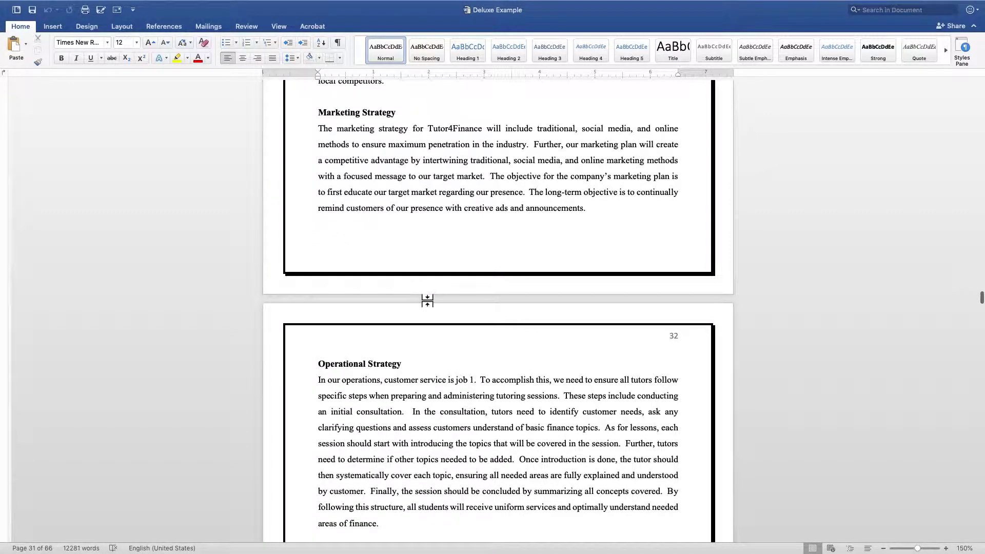